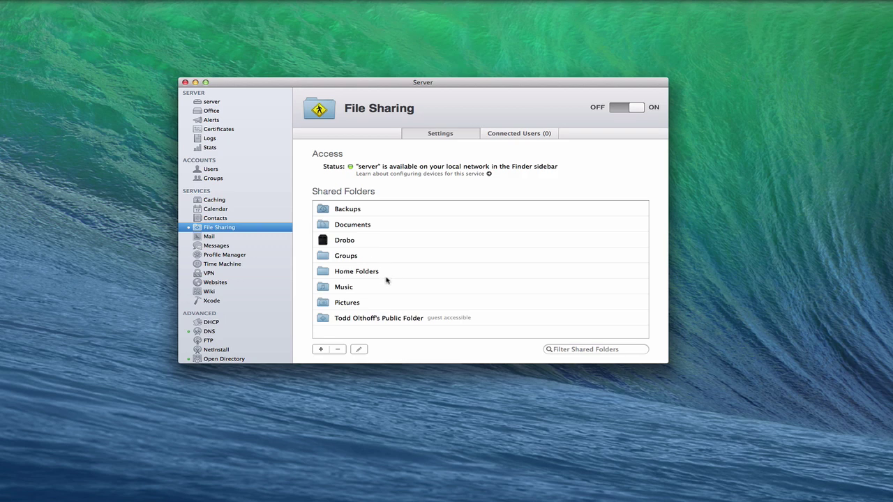
# Open the Music share's settings: owner Read & Write, Staff and Everyone Else No Access
pyautogui.click(339, 288)
pyautogui.click(358, 349)
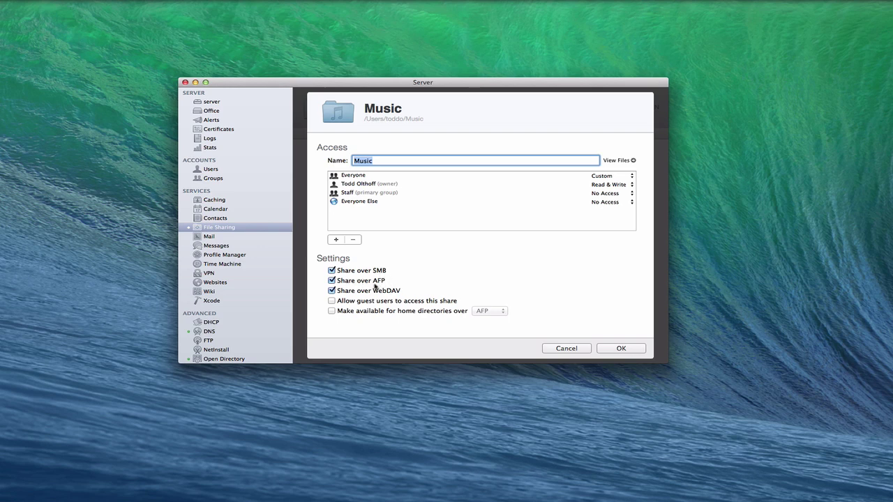
# Cancel the Music share sheet without changes and reselect Music in Shared Folders
pyautogui.click(558, 349)
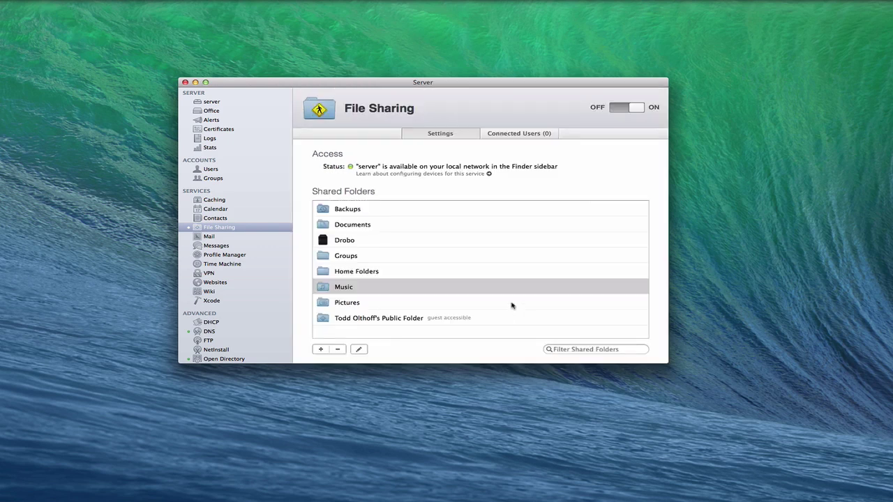
pyautogui.click(325, 289)
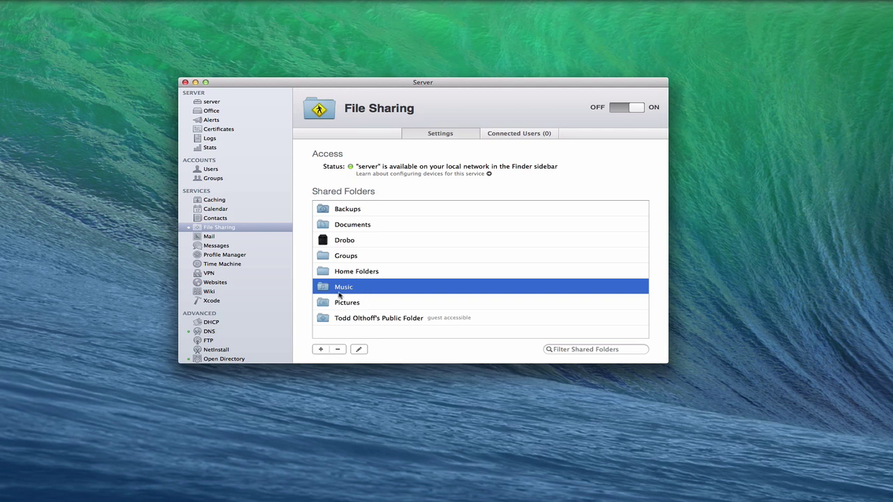
# Show the Office server page with its public services such as Calendar, Contacts, DNS and File Sharing
pyautogui.click(212, 111)
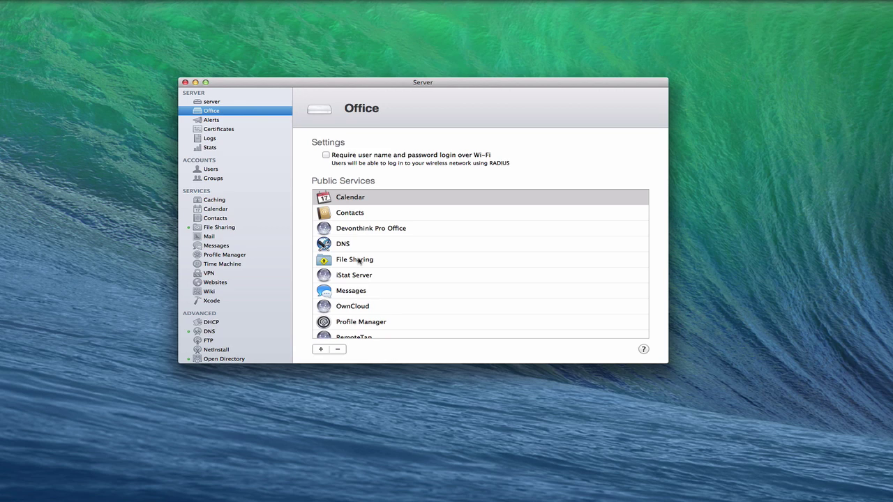
# Browse the server in Finder as Guest, where only the owner's Public Folder is shared
pyautogui.click(226, 230)
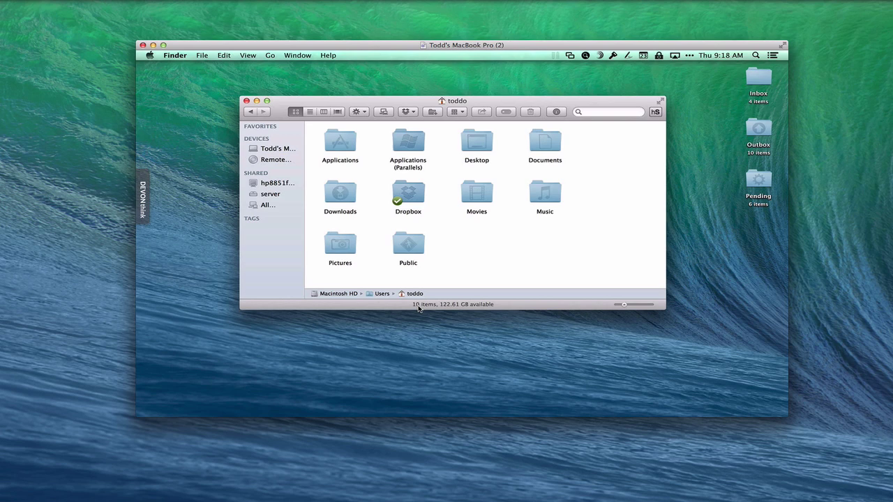
pyautogui.click(270, 195)
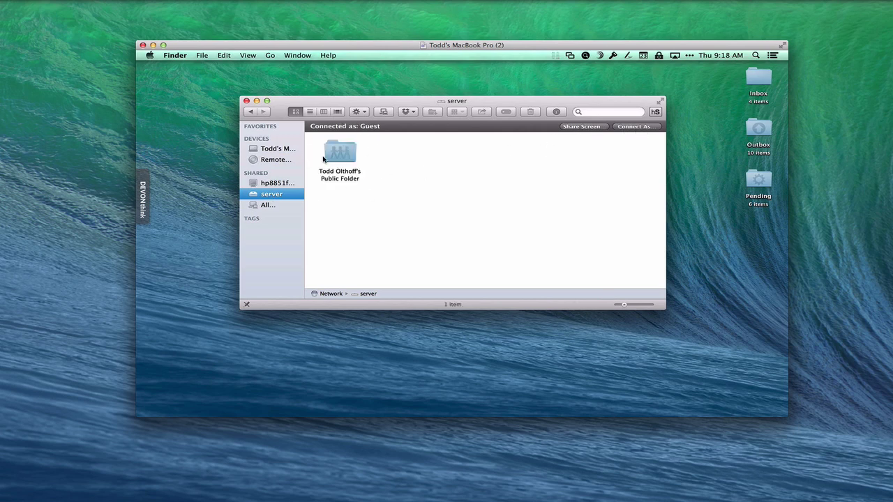
# Connect As a registered user so Finder lists all nine shares, including Music
pyautogui.click(632, 127)
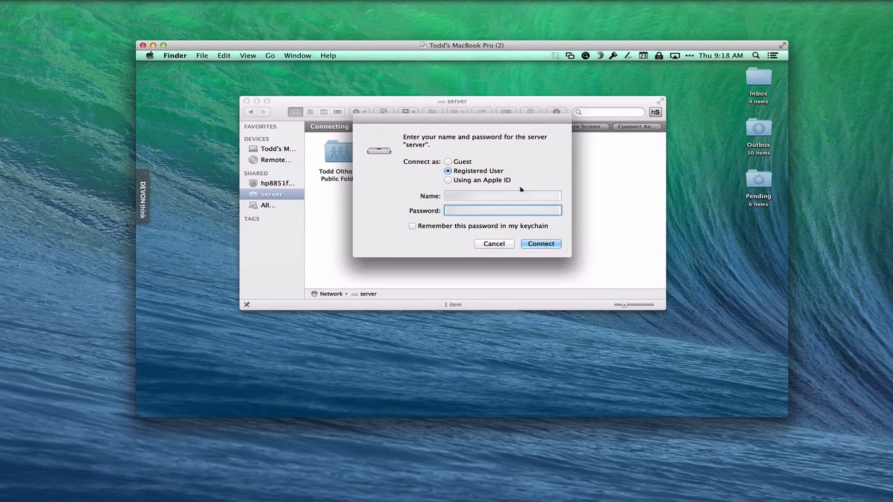
pyautogui.click(469, 196)
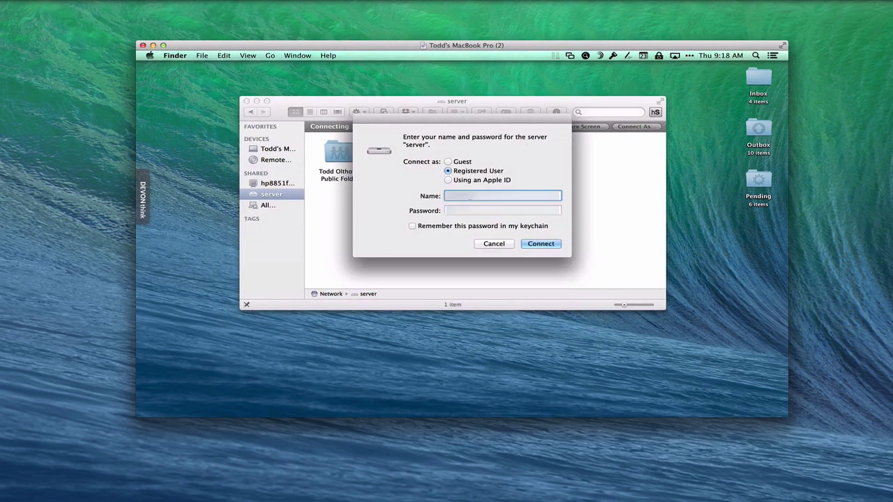
pyautogui.doubleClick(469, 196)
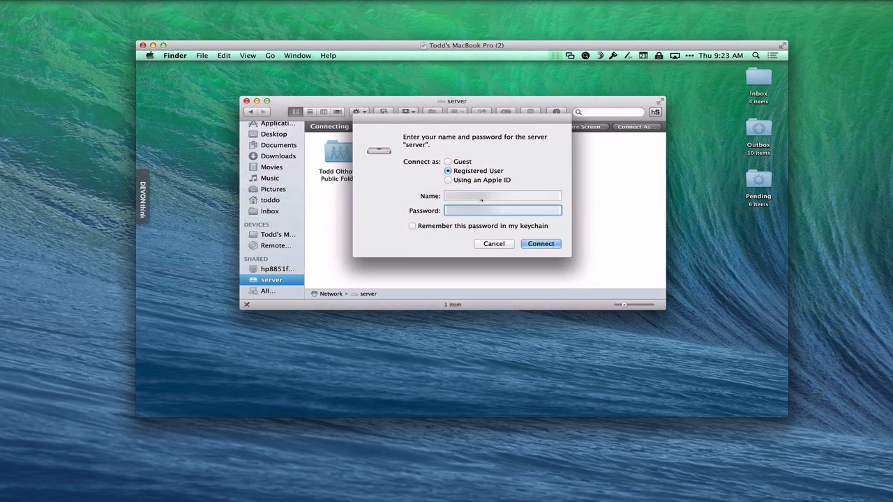
pyautogui.click(535, 246)
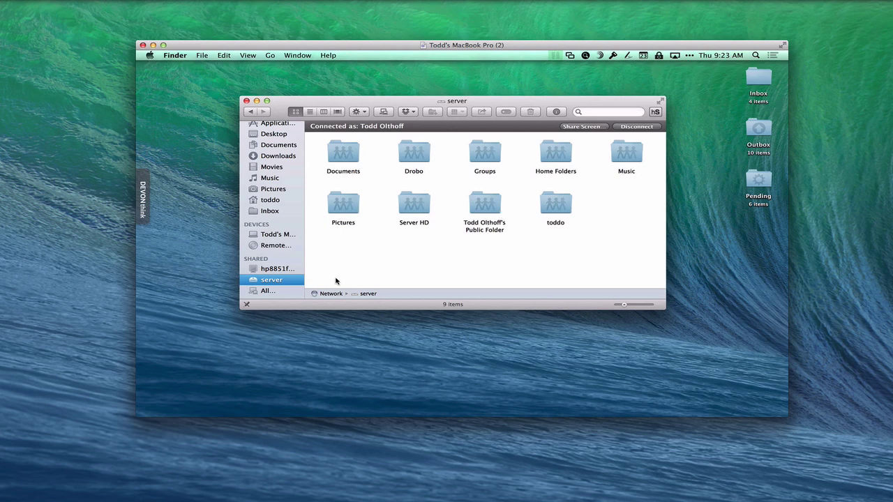
# Open the Music share to show its Amazon MP3, iPod, iTunes and Logitech folders
pyautogui.click(627, 160)
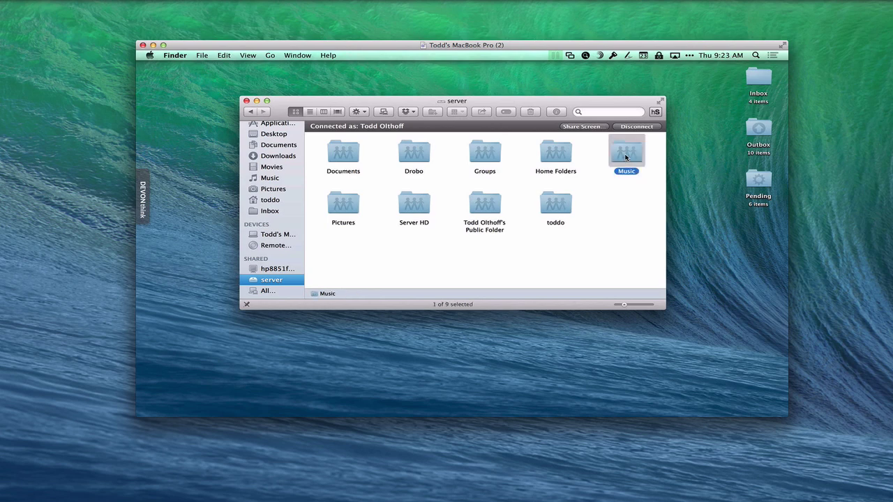
pyautogui.doubleClick(626, 157)
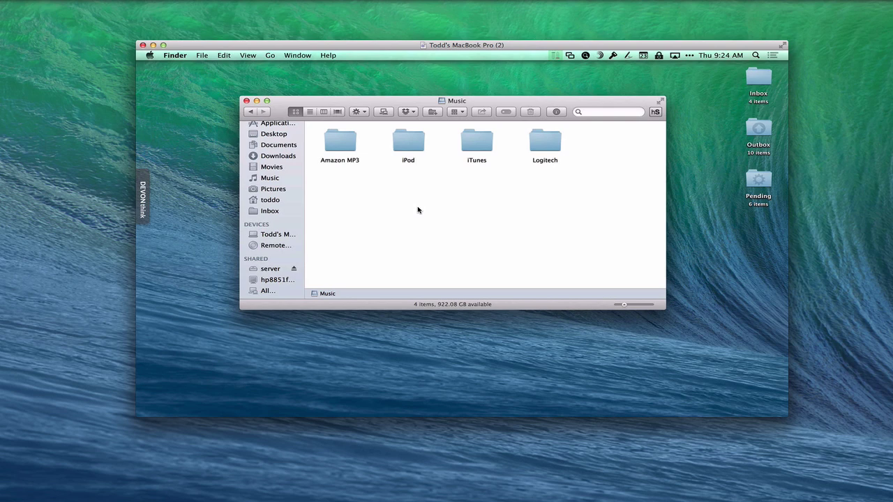
# Eject the server so only Macintosh HD, Remote Disc and Network remain on the Mac
pyautogui.click(266, 235)
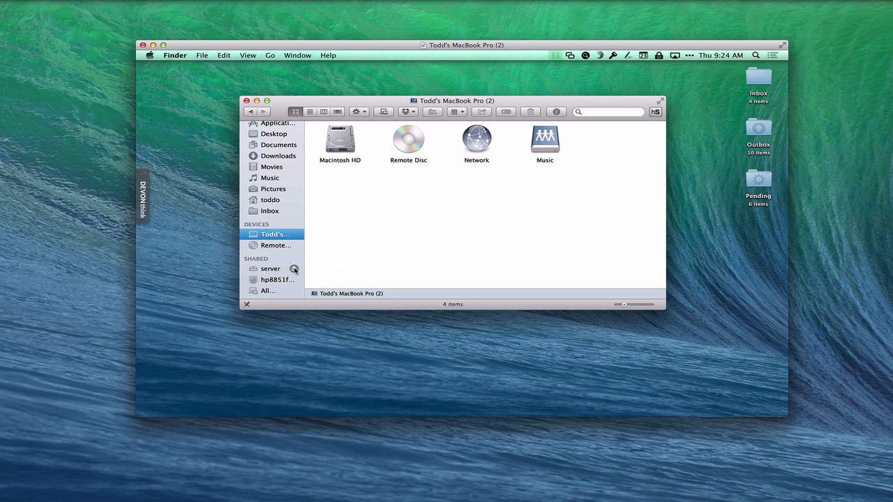
pyautogui.click(294, 269)
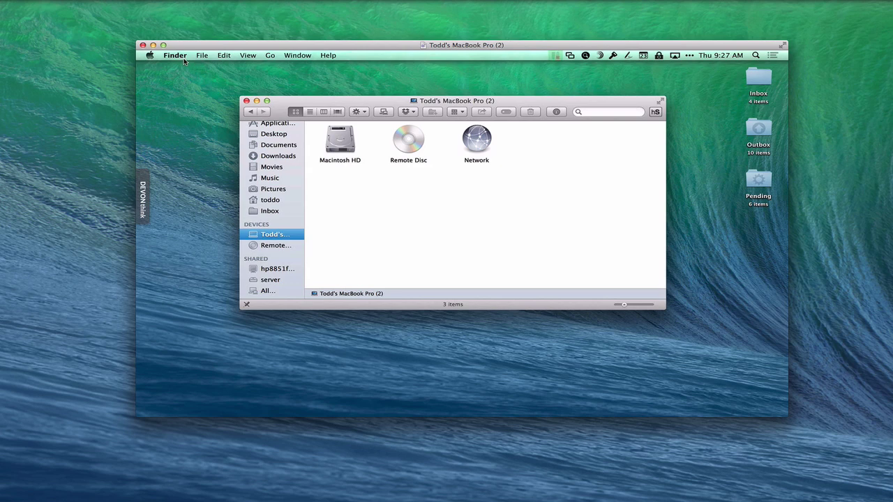
# Open Go > Connect to Server and enter the server's afp:// address
pyautogui.click(271, 55)
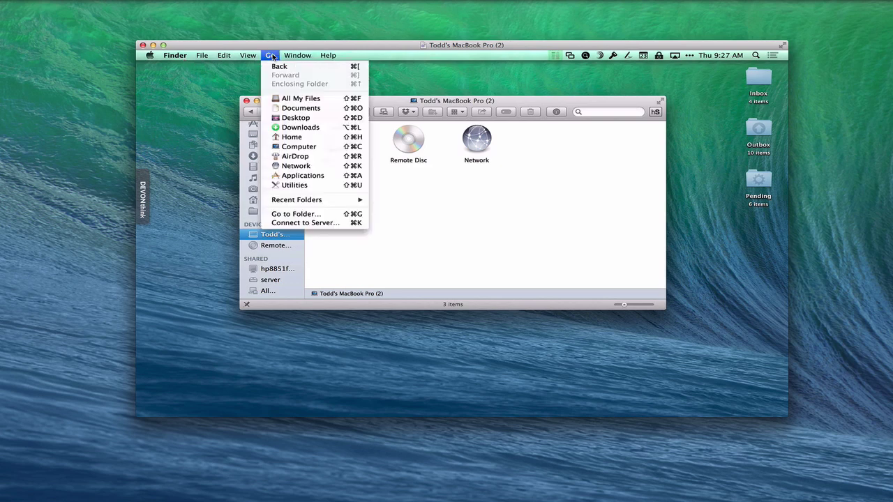
pyautogui.click(328, 224)
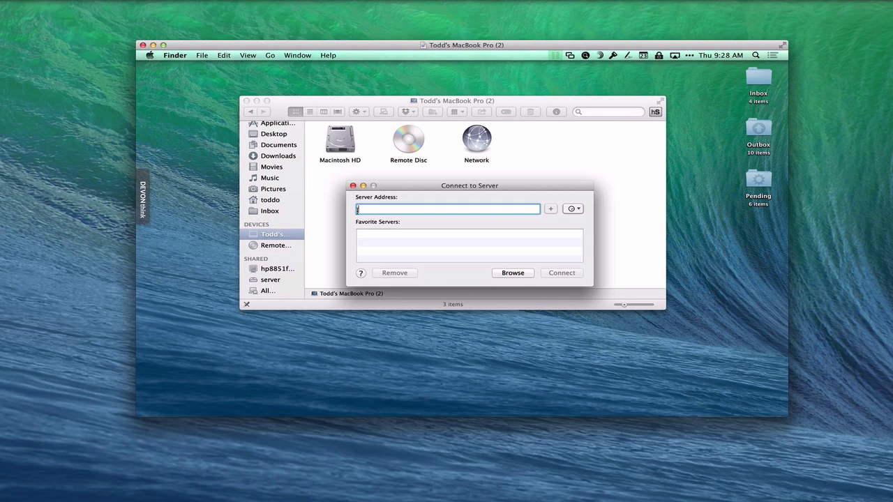
pyautogui.write('afp:/')
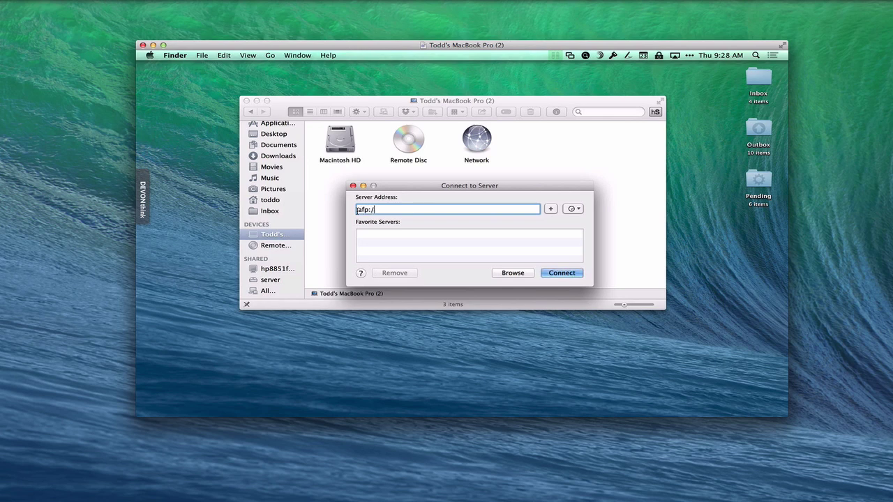
pyautogui.write('/server.toddolthoff.com')
# Connect over AFP as a registered user and mount only the Music volume
pyautogui.click(561, 273)
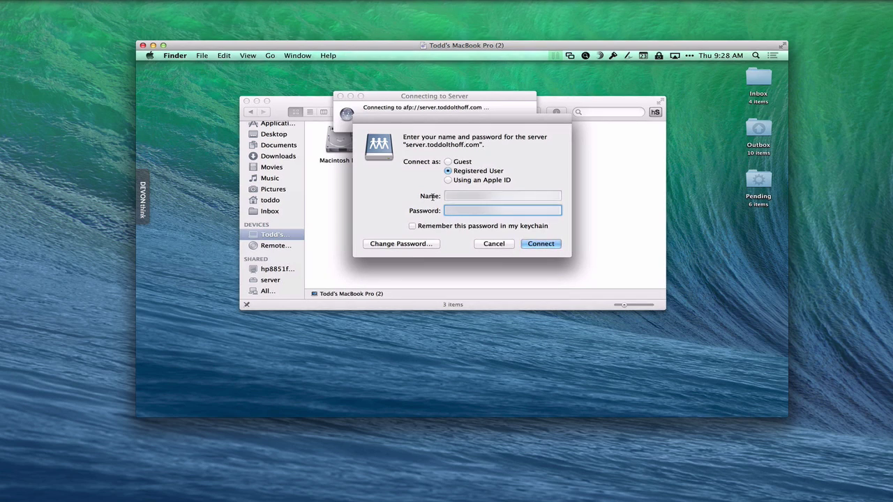
pyautogui.click(541, 245)
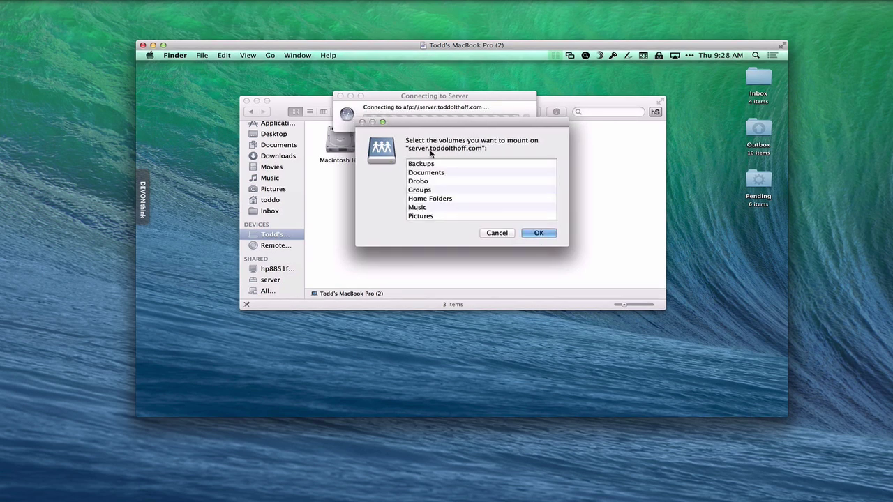
pyautogui.scroll(-1, 433, 187)
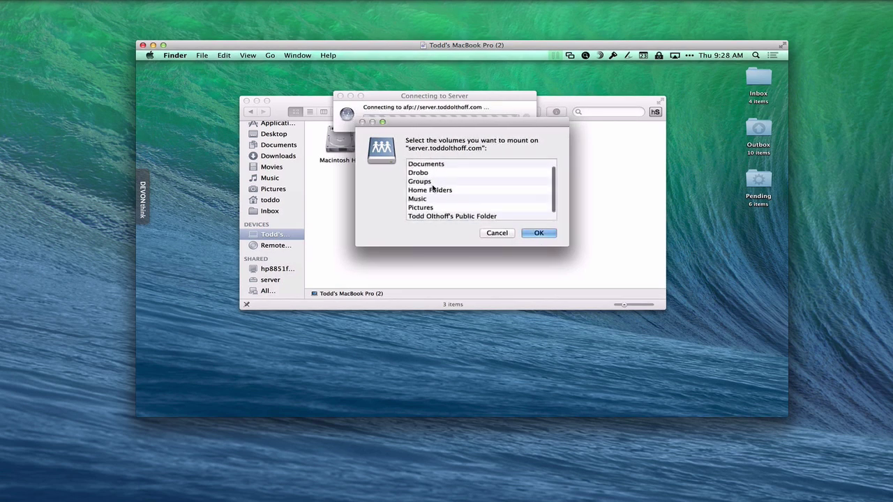
pyautogui.scroll(-2, 433, 187)
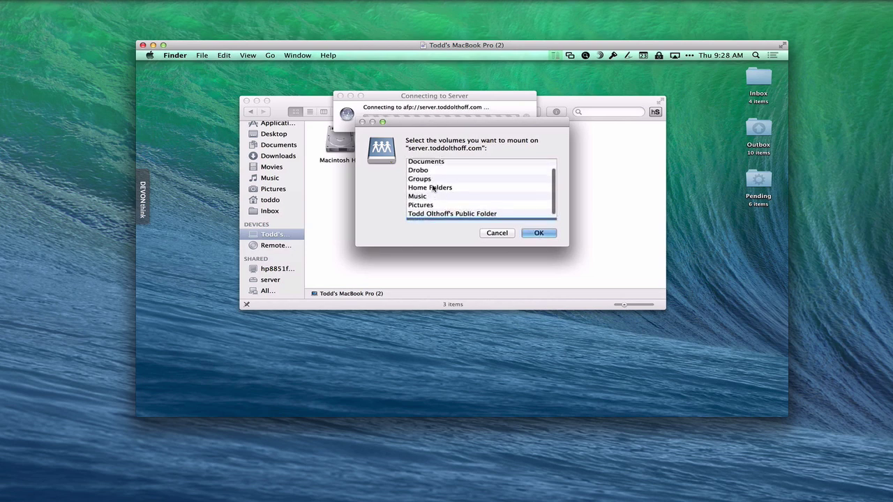
pyautogui.scroll(1, 433, 187)
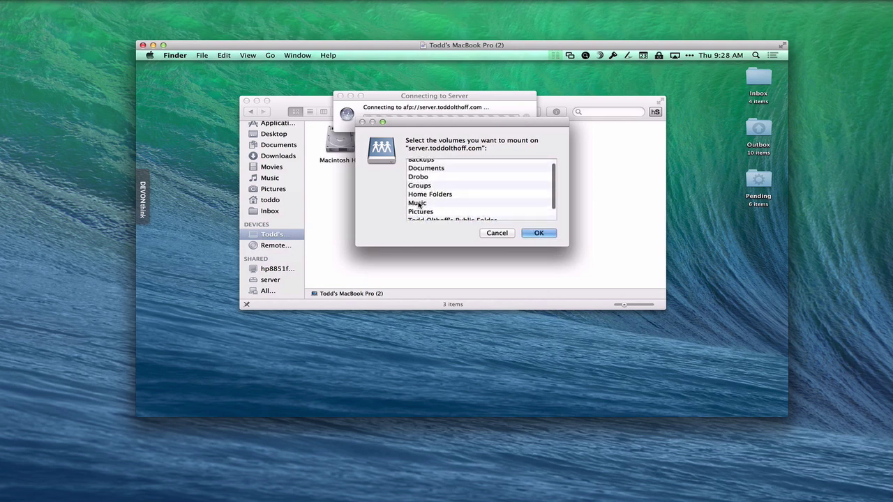
pyautogui.click(418, 203)
pyautogui.click(538, 235)
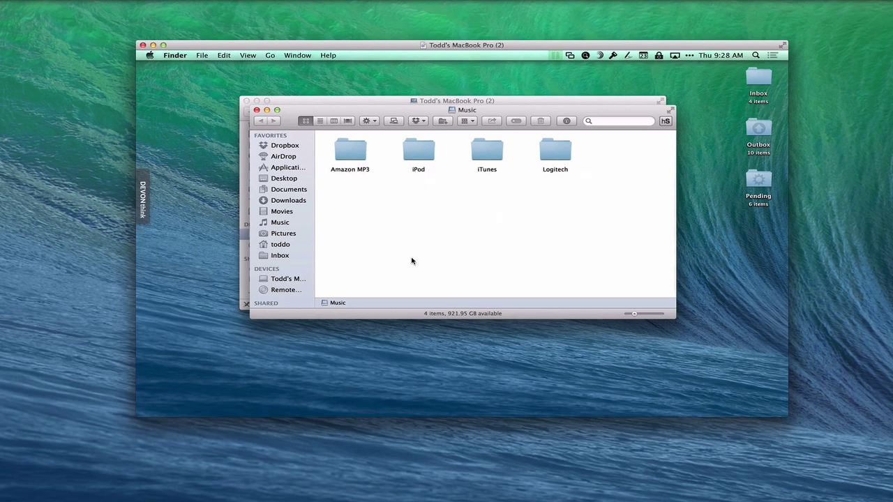
# Show the Mac's top level, with the mounted Music volume beside Macintosh HD, Remote Disc and Network
pyautogui.click(288, 278)
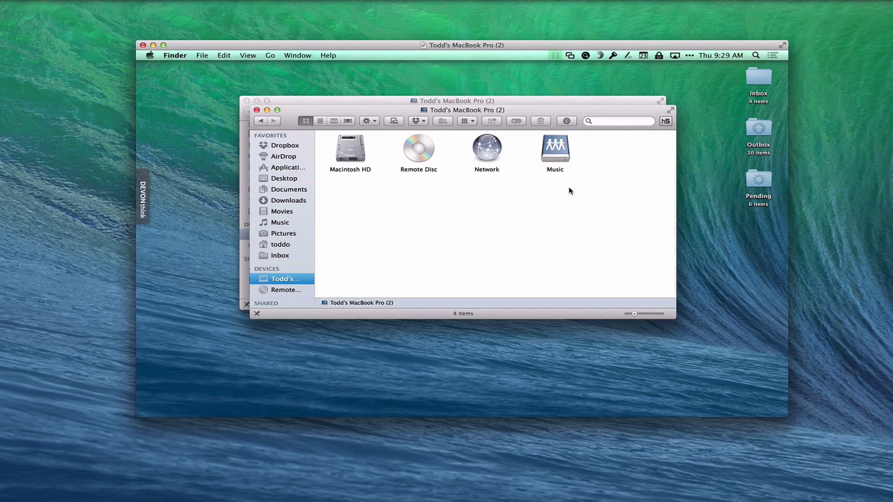
# Show the Users & Groups Login Items list, with iTunesHelper, Dropbox, TextExpander and Alfred 2, in System Preferences
pyautogui.click(148, 55)
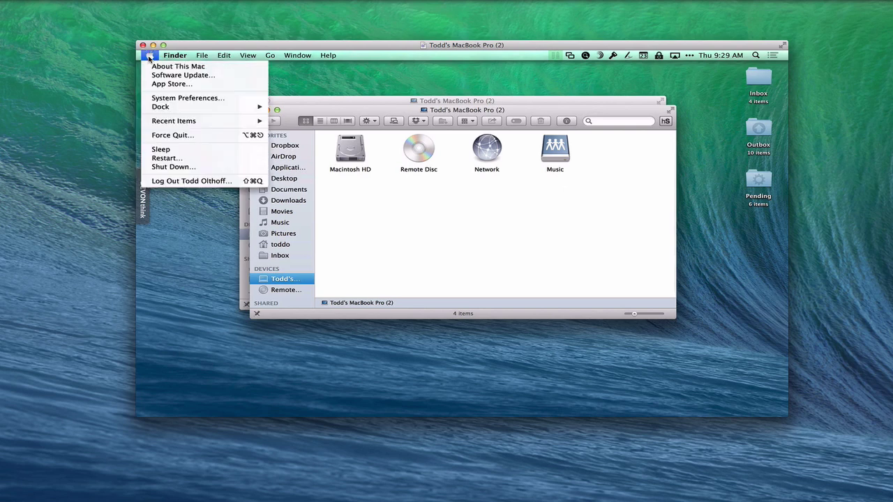
pyautogui.click(180, 100)
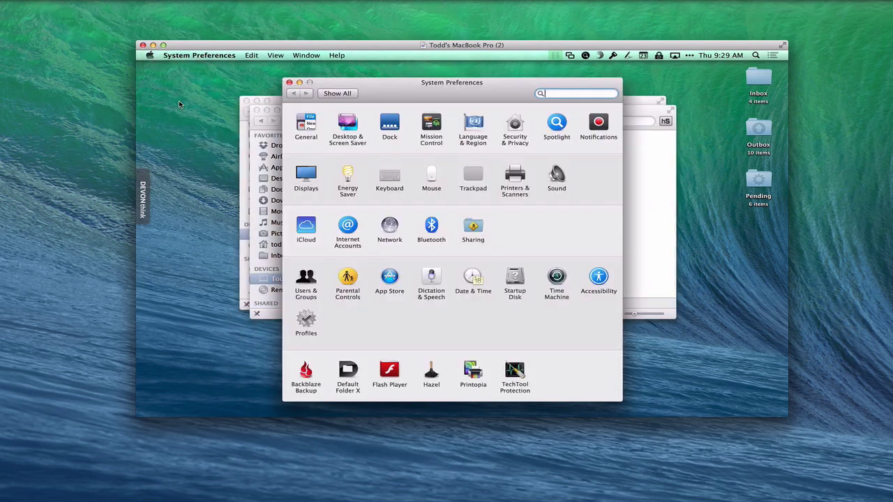
pyautogui.click(302, 279)
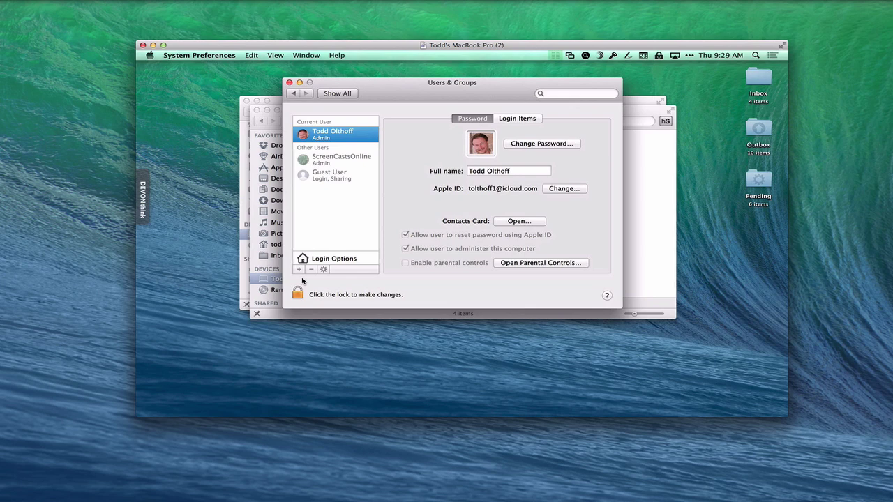
pyautogui.click(520, 120)
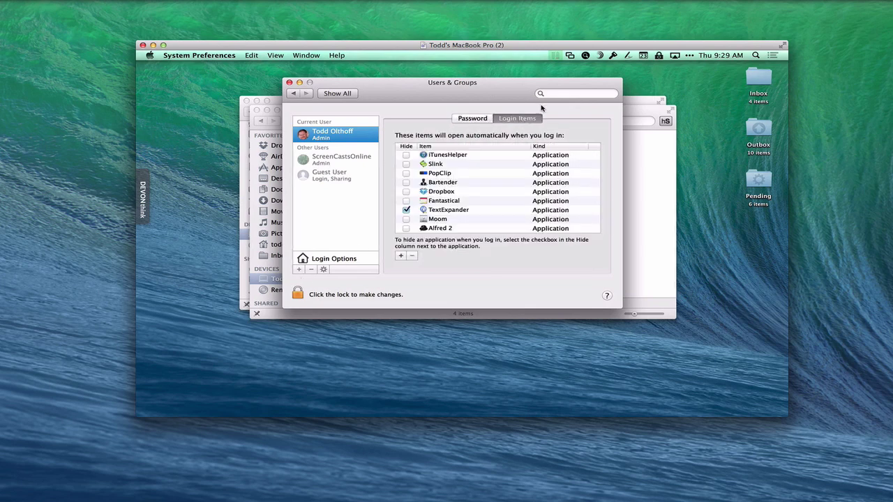
pyautogui.moveTo(514, 96); pyautogui.dragTo(399, 102)
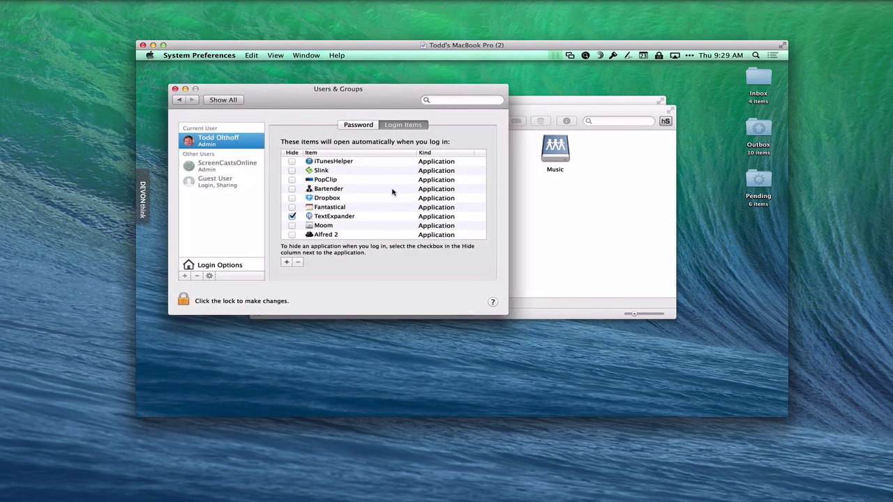
pyautogui.scroll(-5, 393, 193)
pyautogui.scroll(-2, 392, 194)
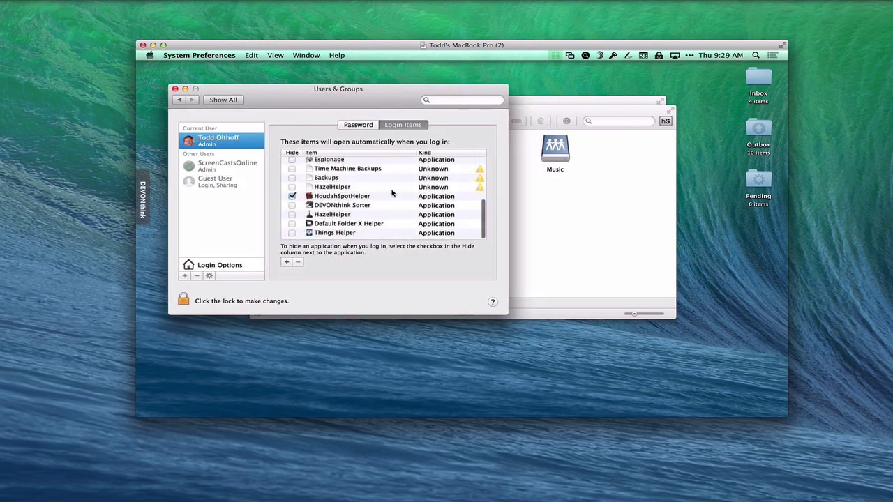
pyautogui.scroll(10, 392, 193)
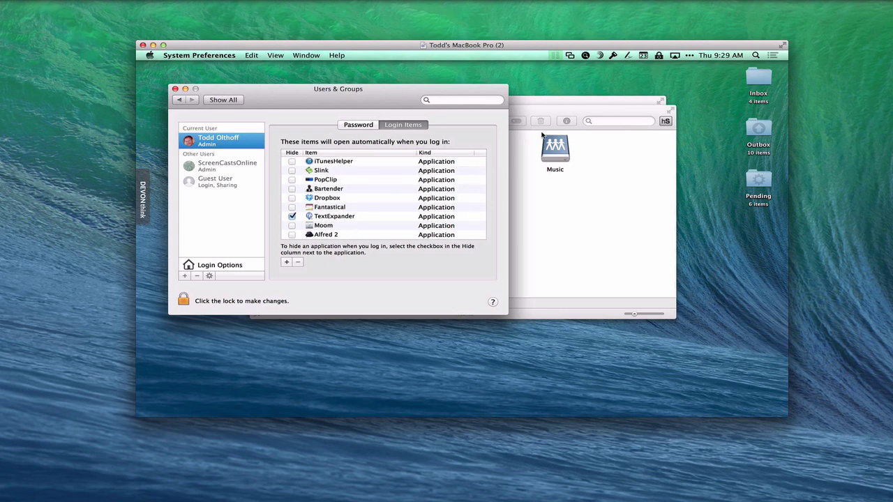
# Drag the server's Music volume into Login Items so it is listed with kind Volume
pyautogui.click(556, 153)
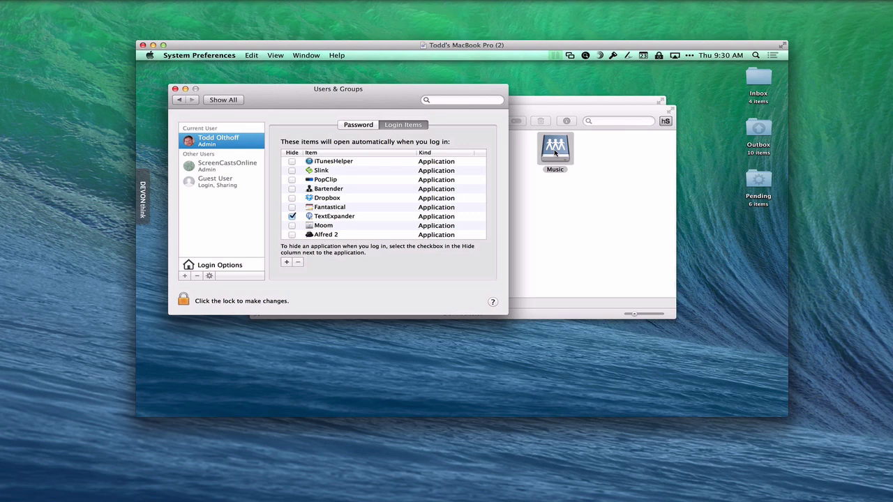
pyautogui.moveTo(556, 153); pyautogui.dragTo(357, 199)
pyautogui.scroll(-5, 357, 199)
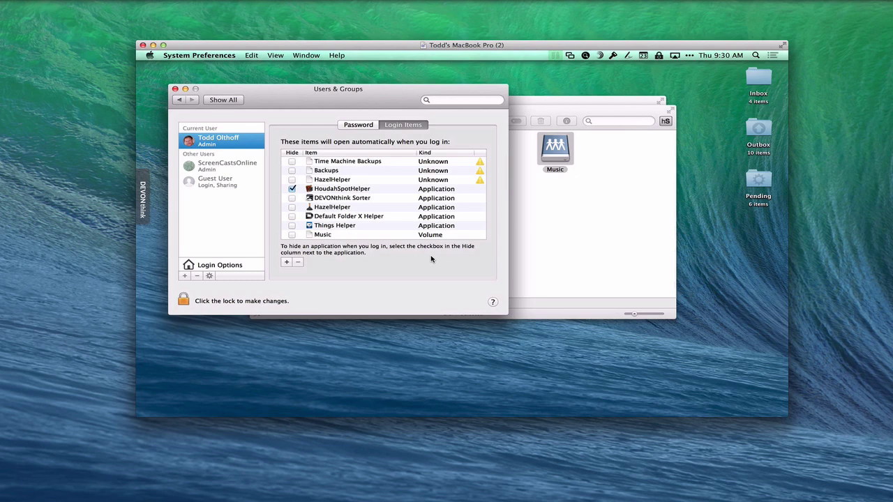
# Close the Users & Groups window to return to the Finder window showing Music
pyautogui.click(175, 89)
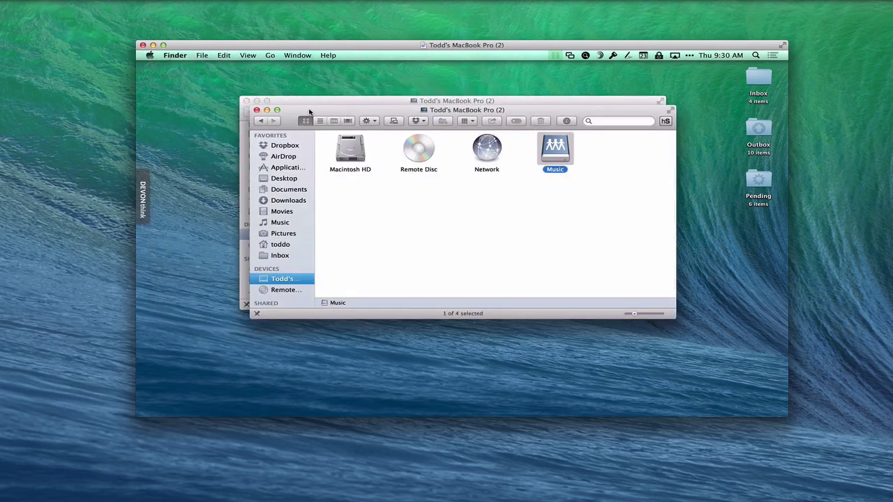